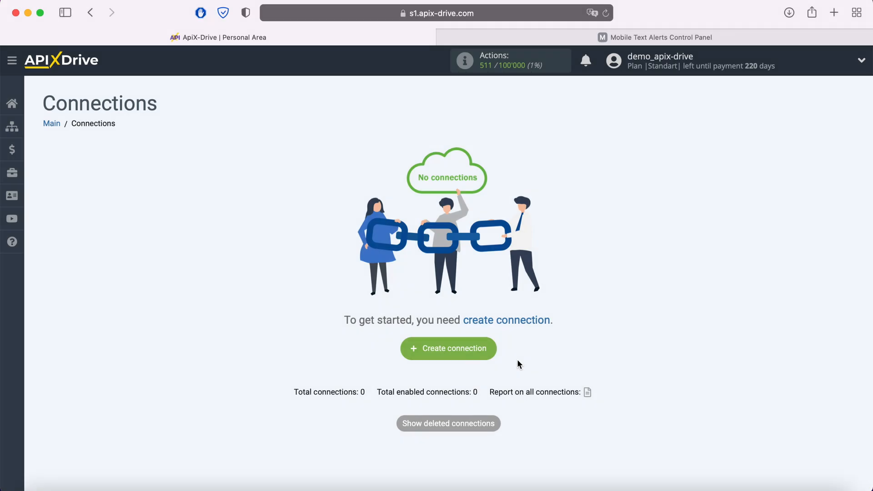
Create a new connection and choose Facebook as the data source system.
click(492, 352)
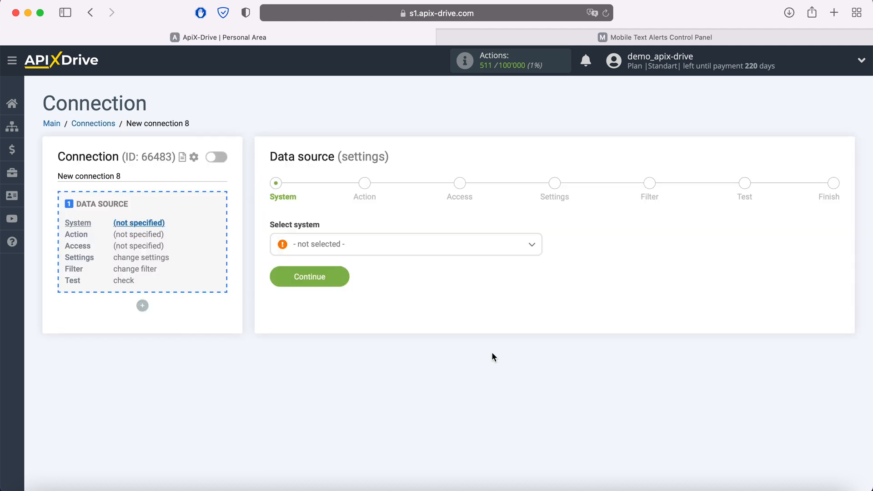
click(392, 250)
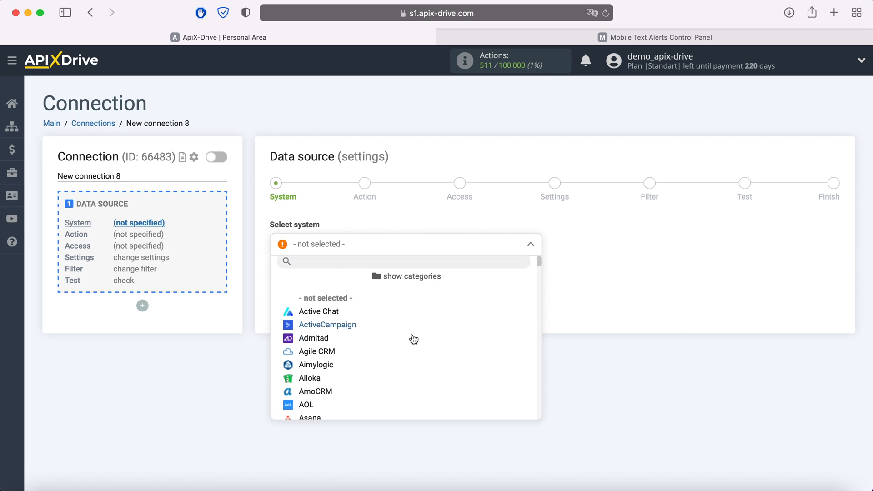
scroll(412, 338, down, 10)
scroll(412, 337, down, 4)
click(320, 362)
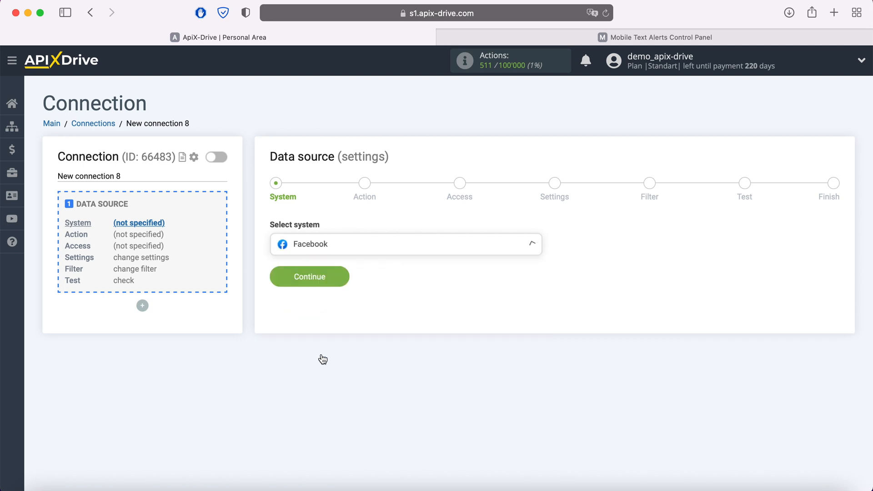
click(342, 278)
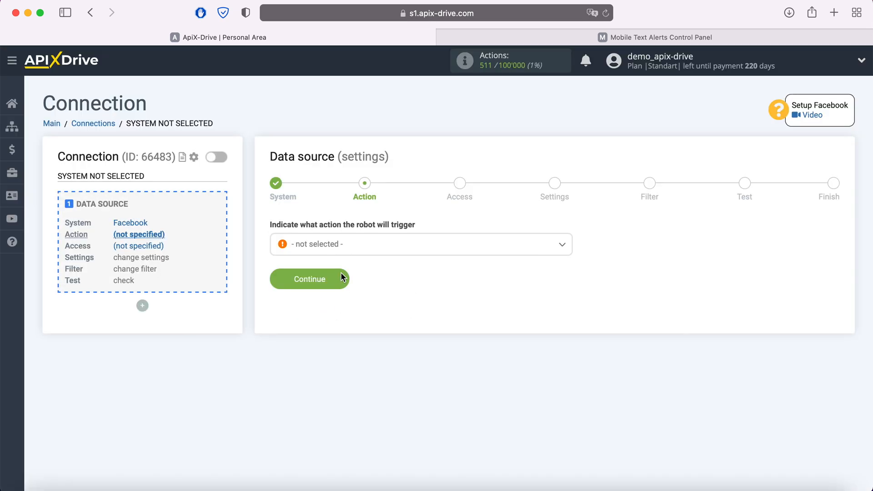
Set the Facebook source action to Get Leads (new).
click(377, 246)
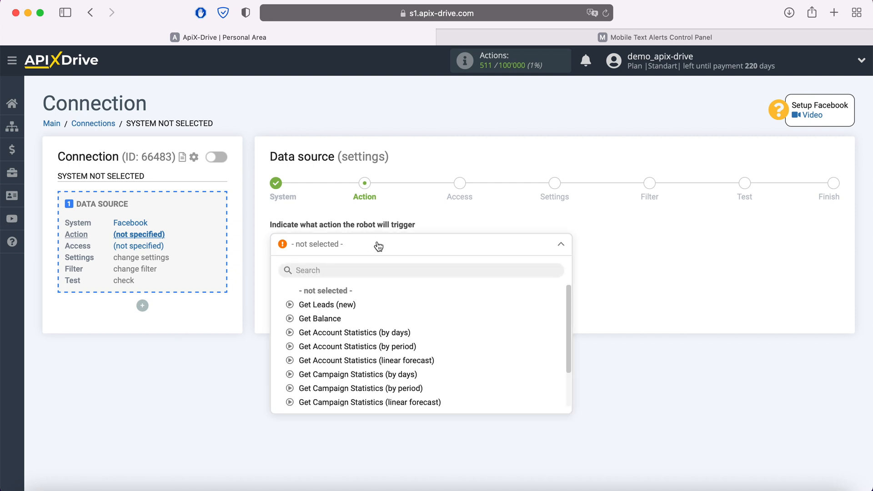
click(351, 304)
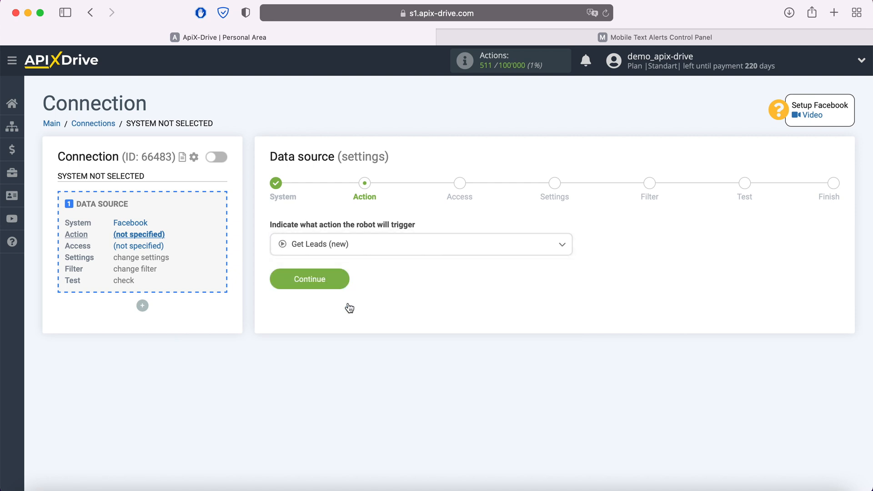
click(342, 279)
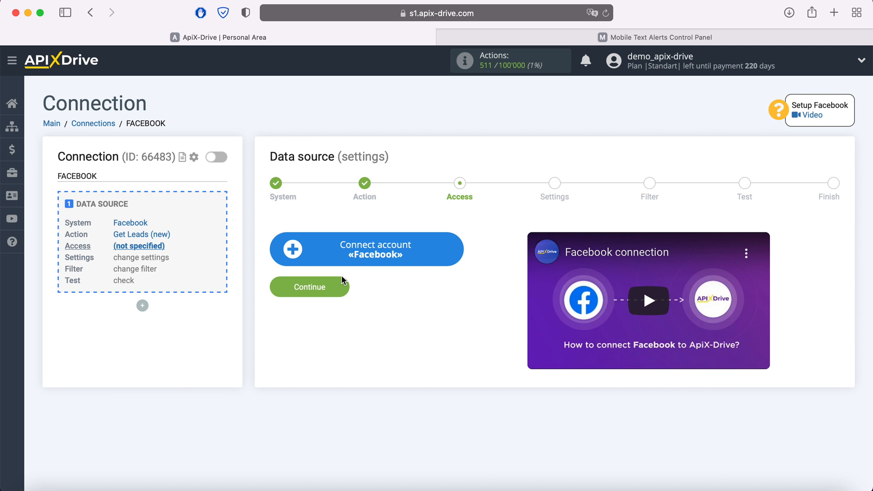
Start connecting a Facebook account and log in with the saved e-mail and account password.
click(453, 250)
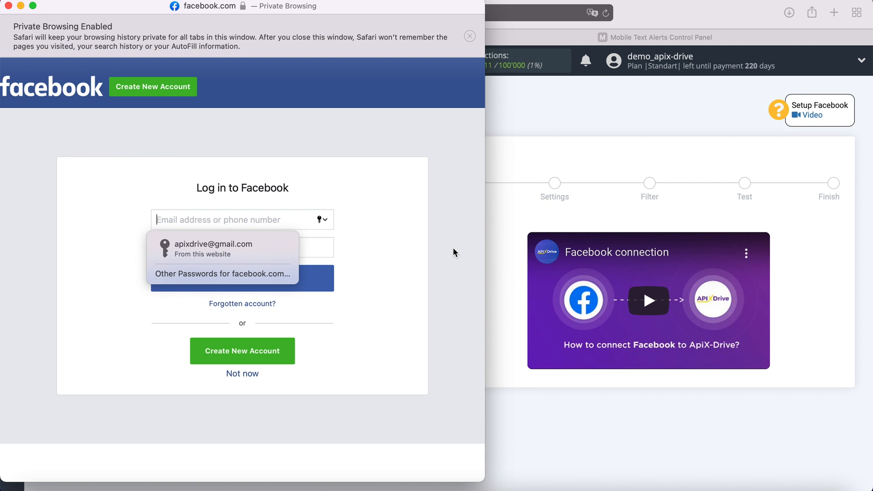
click(256, 253)
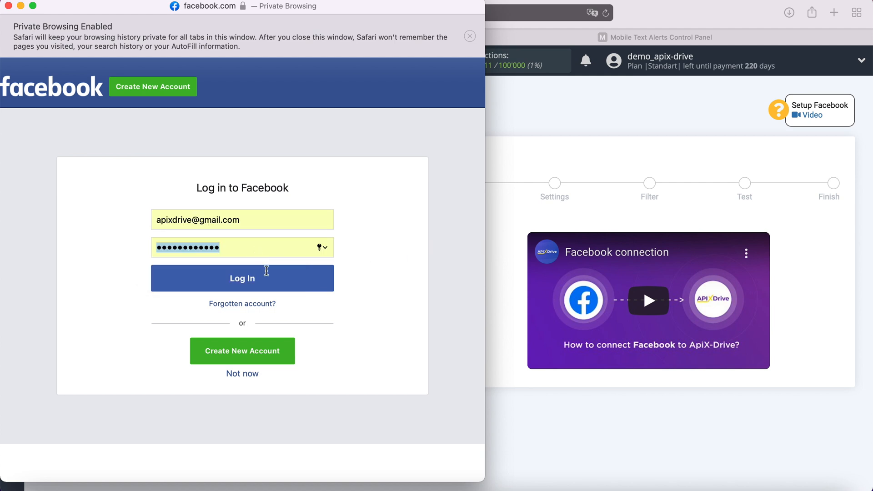
click(267, 272)
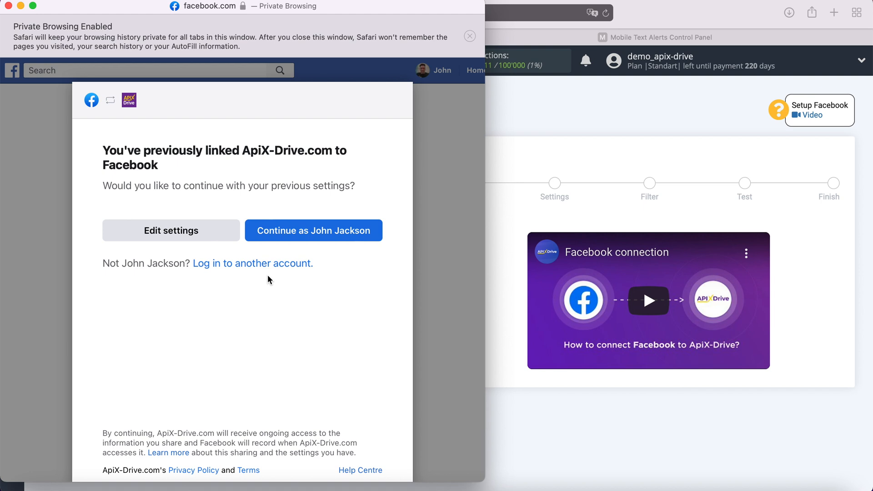
Edit the Facebook link settings to authorize all listed pages and permissions for ApiX-Drive, and use the connected account as the source login.
click(227, 234)
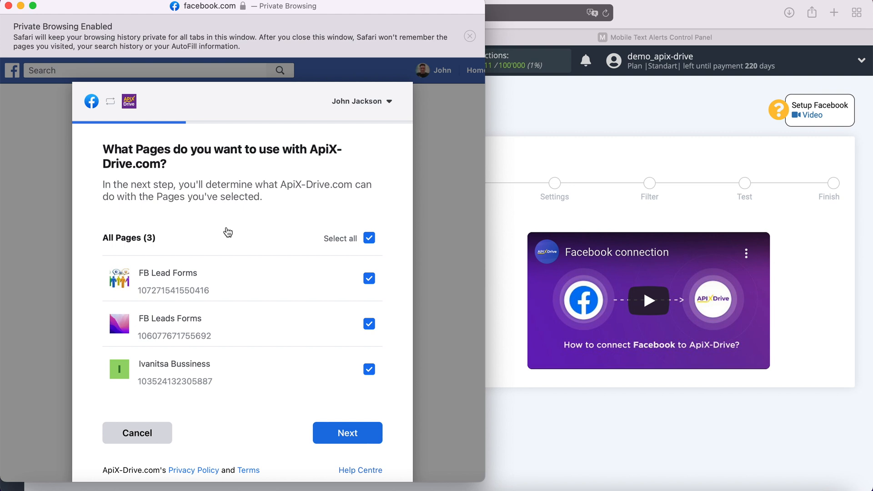
click(381, 439)
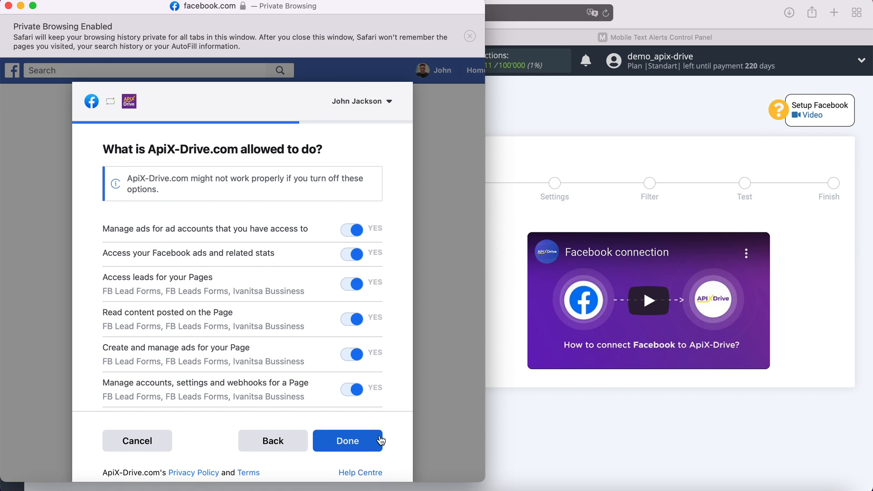
click(375, 440)
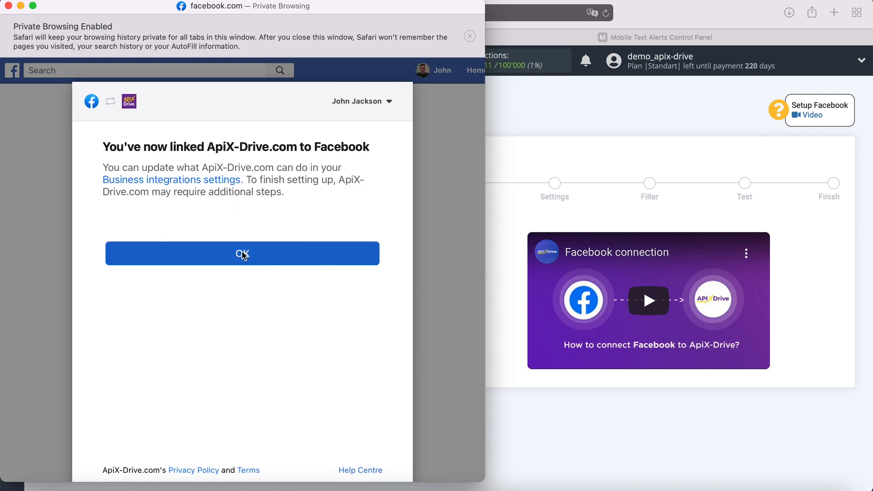
click(244, 255)
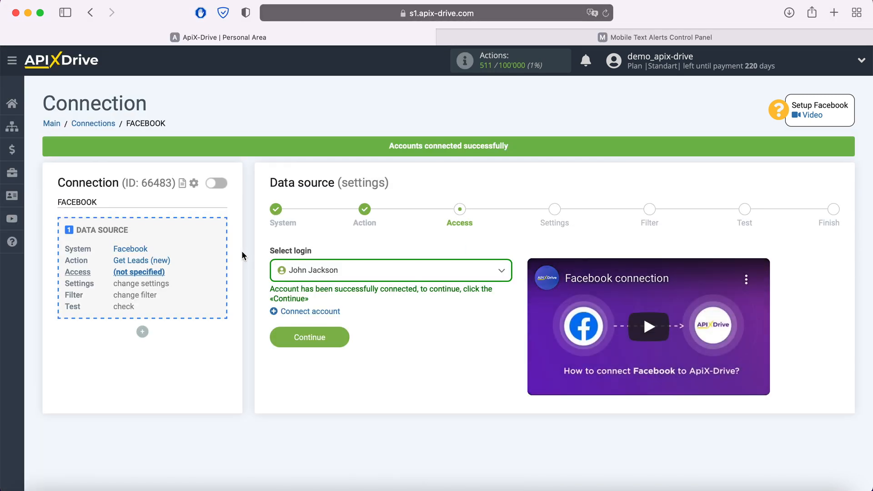
click(378, 273)
click(333, 352)
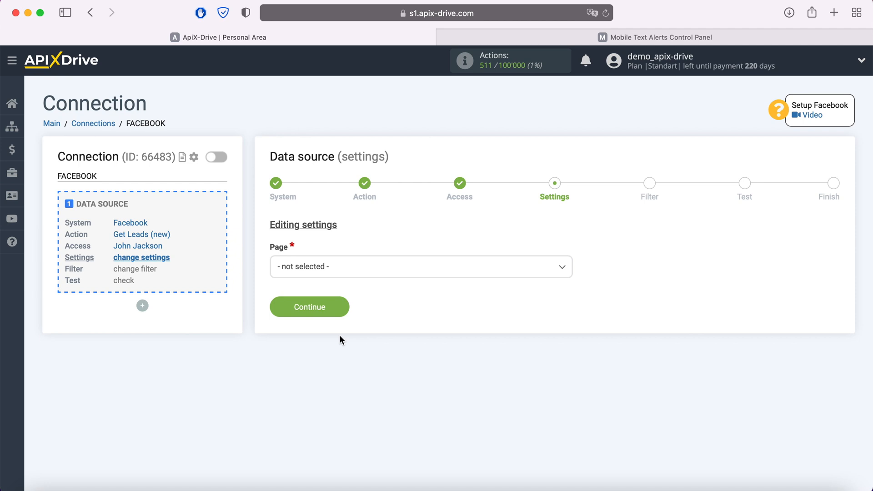
Set the source page to FB Leads Forms with "No, select forms individually" for the forms, and save these settings.
click(362, 267)
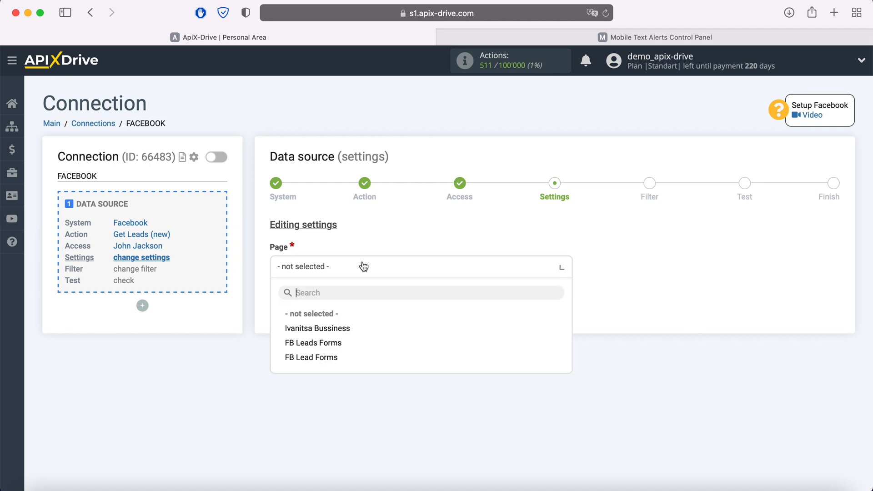
click(337, 350)
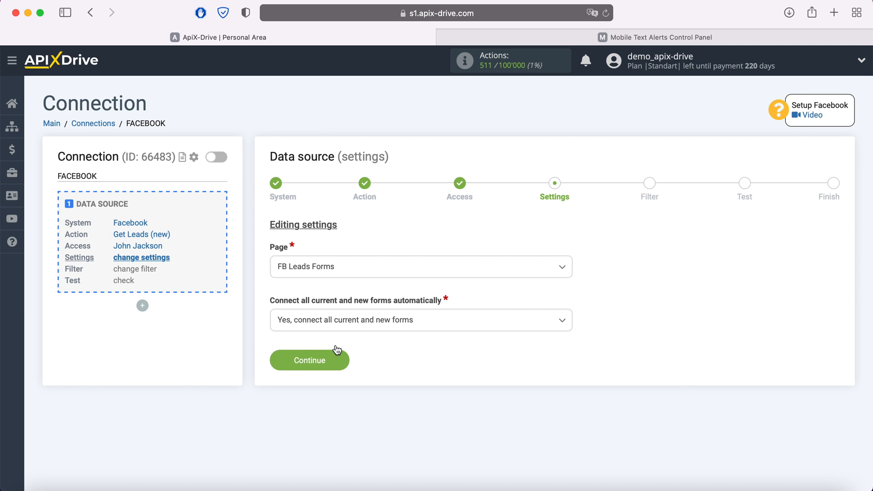
click(439, 322)
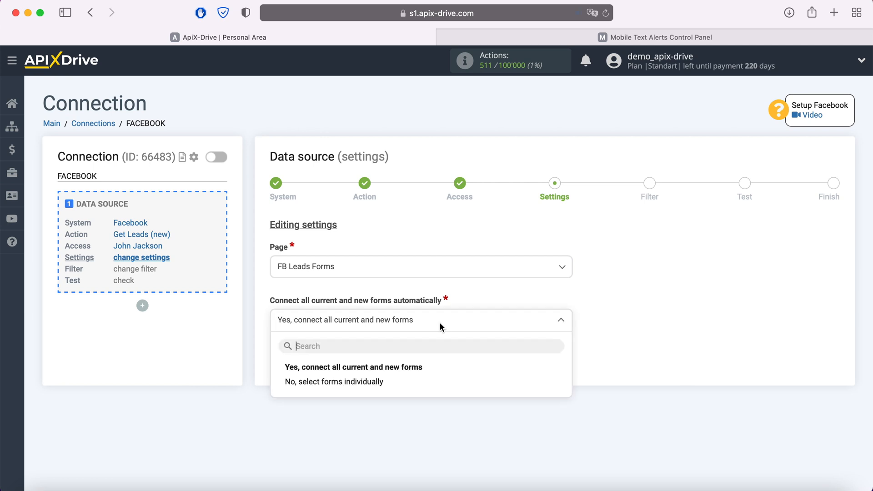
click(397, 382)
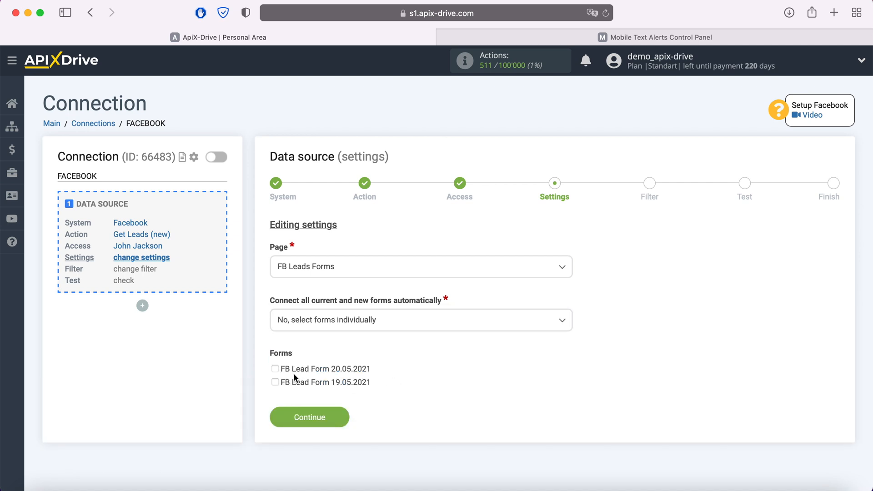
click(342, 412)
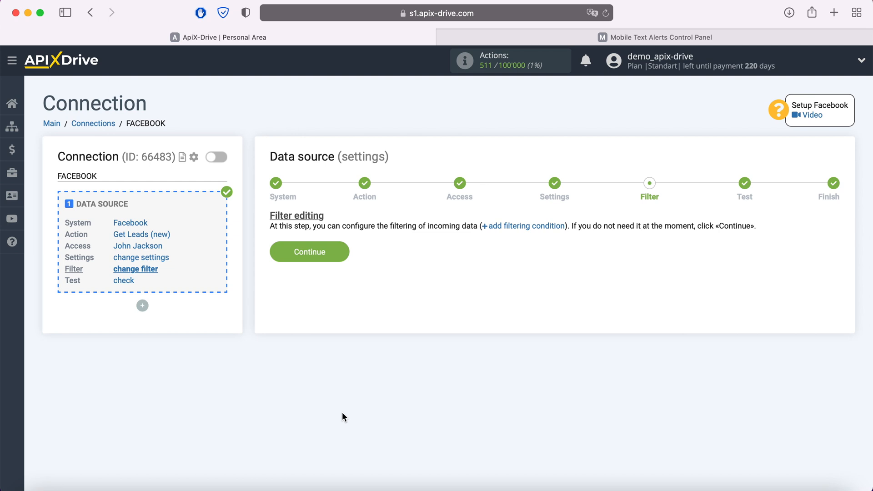
Continue without a filtering condition and accept the Facebook test data to complete the data source setup.
click(344, 254)
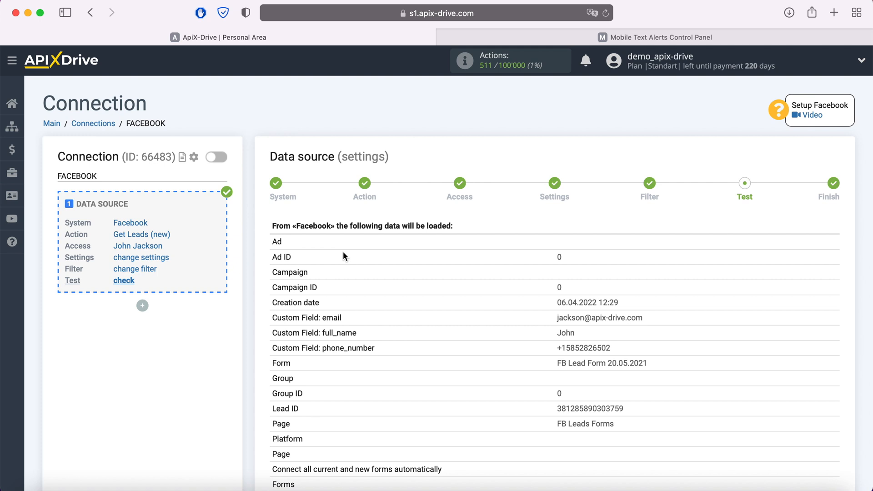
scroll(343, 253, down, 2)
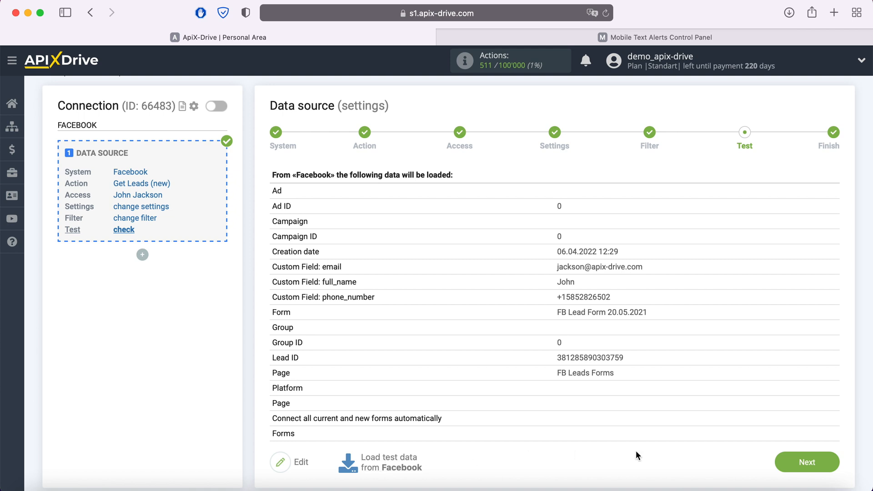
click(822, 462)
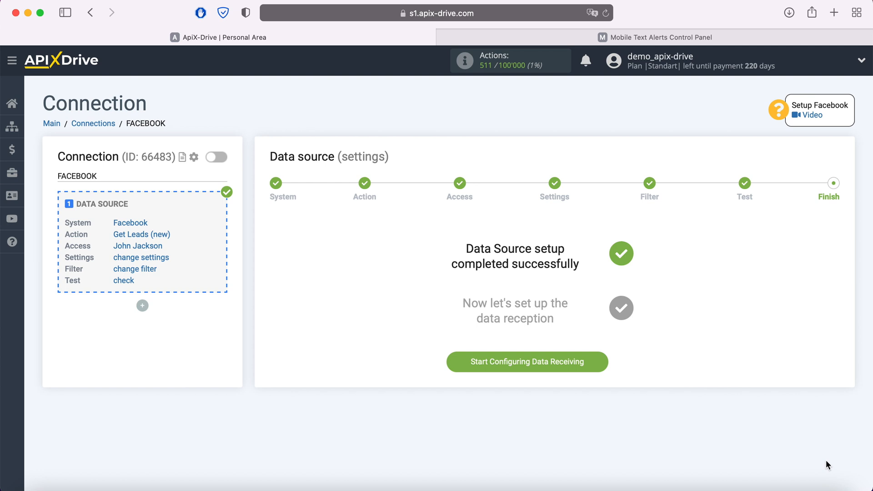
Start configuring the data destination and choose Mobile Text Alerts as its system.
click(603, 362)
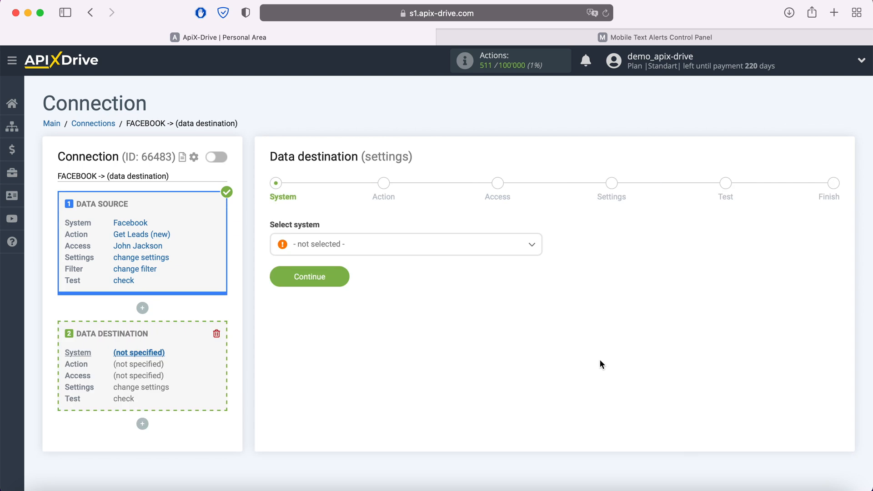
click(406, 249)
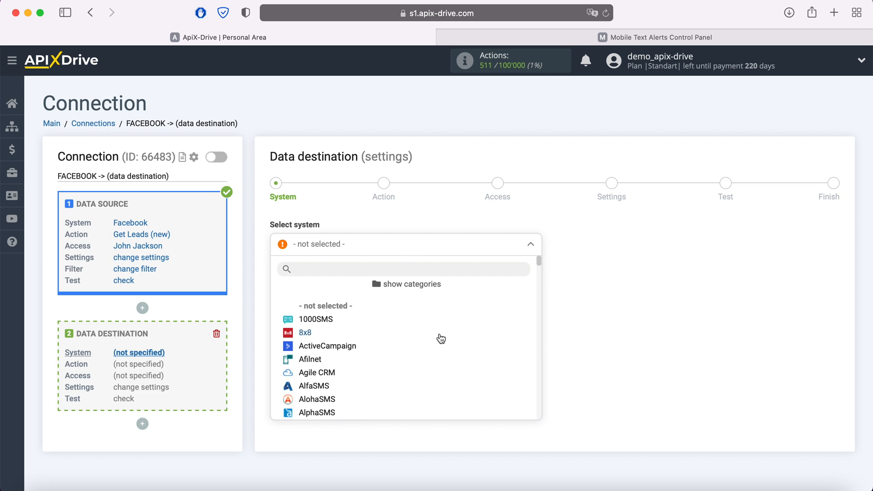
scroll(440, 339, down, 5)
scroll(441, 339, down, 15)
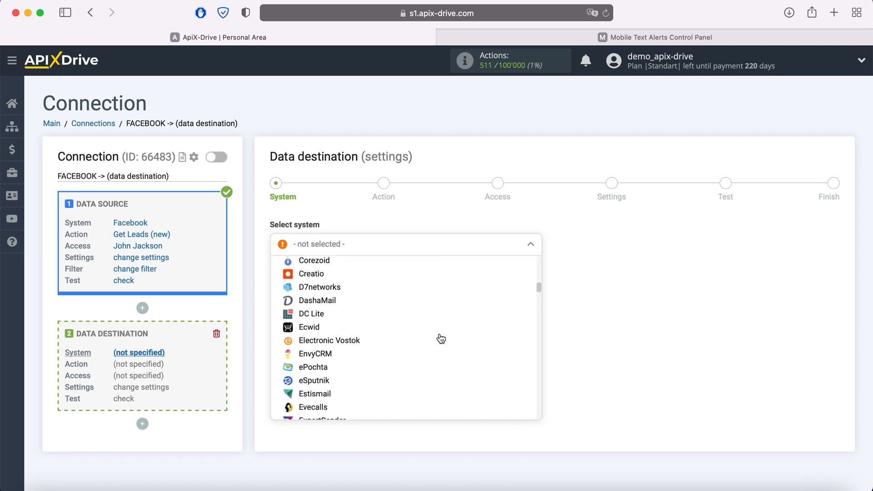
scroll(441, 339, down, 15)
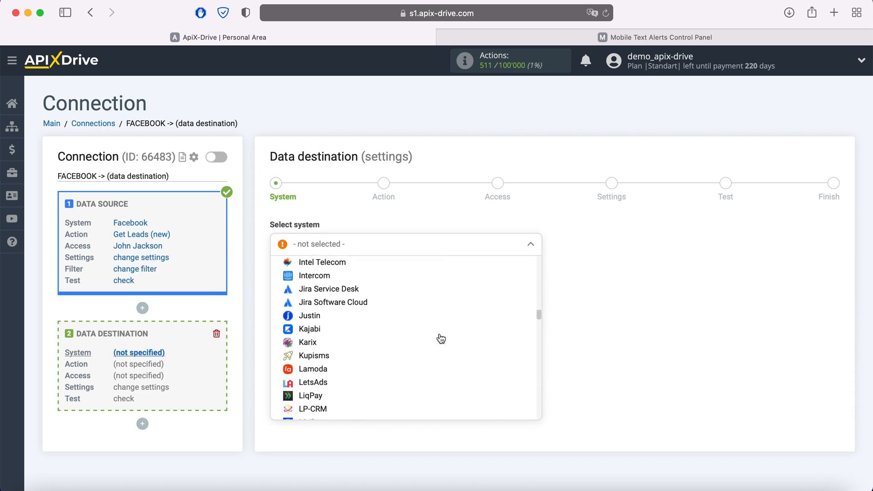
scroll(441, 338, down, 8)
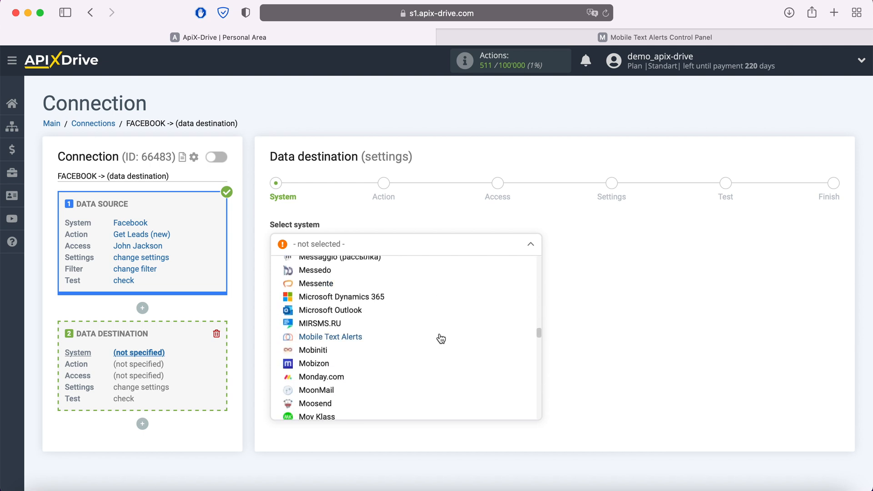
click(347, 337)
click(342, 278)
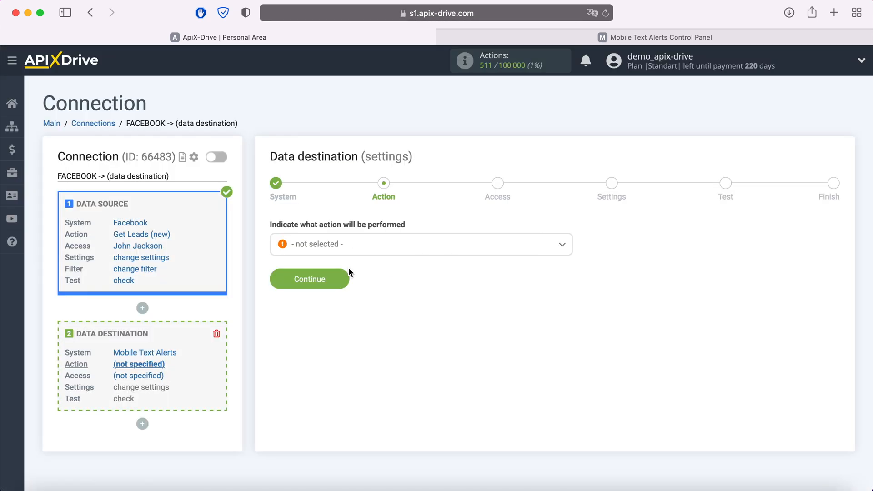
Set the destination action to Send SMS and open the integration setup for a Mobile Text Alerts account.
click(357, 250)
click(327, 309)
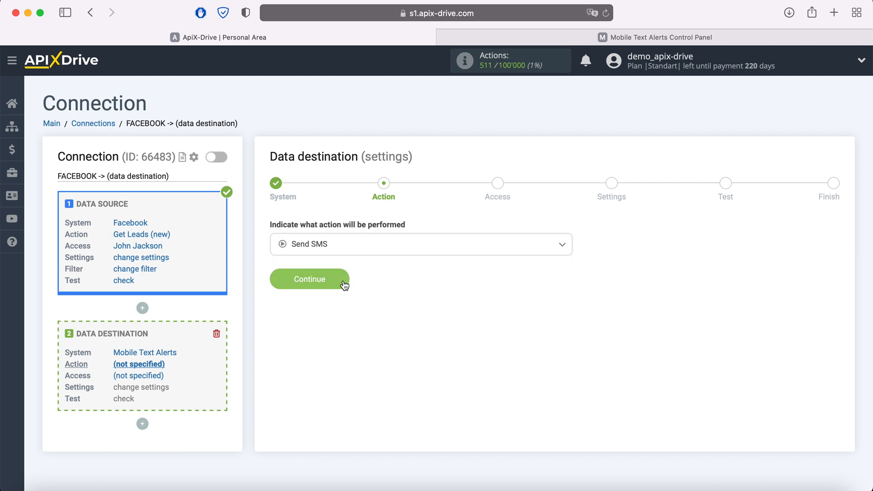
click(343, 279)
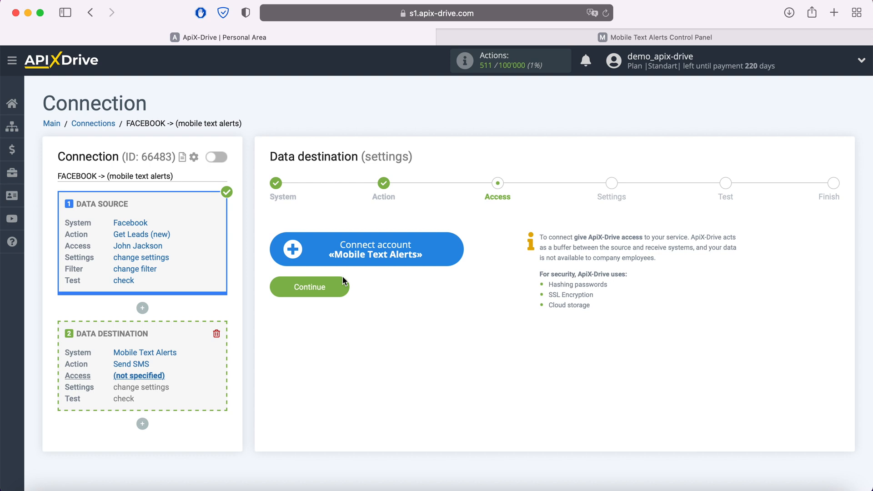
click(458, 252)
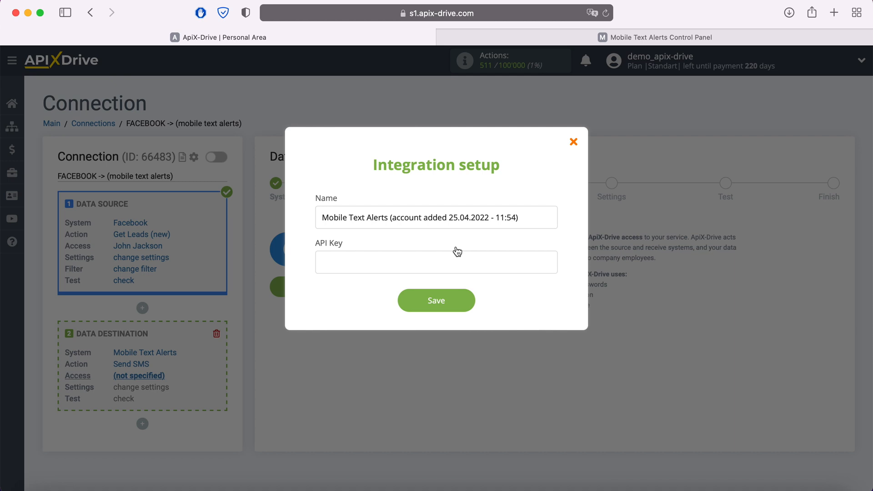
Switch to the Mobile Text Alerts control panel and expand Developer Settings in the account settings.
click(615, 37)
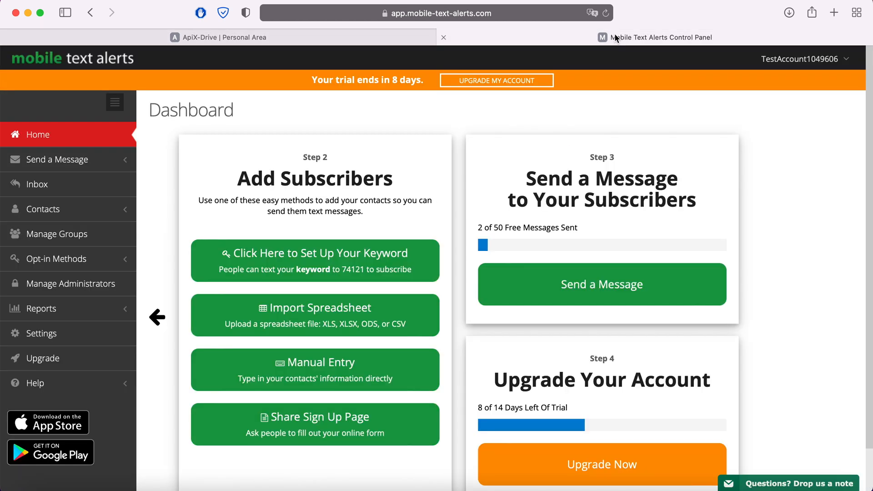
click(50, 334)
scroll(568, 269, down, 2)
scroll(568, 269, down, 5)
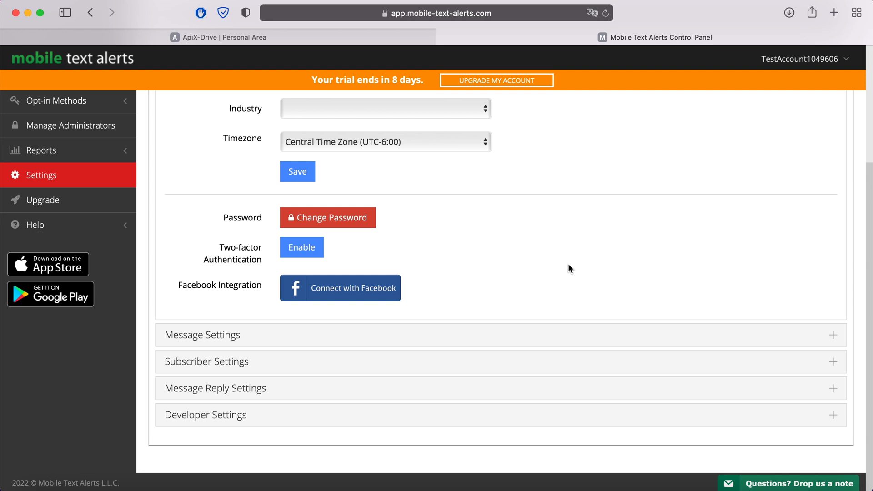
click(230, 413)
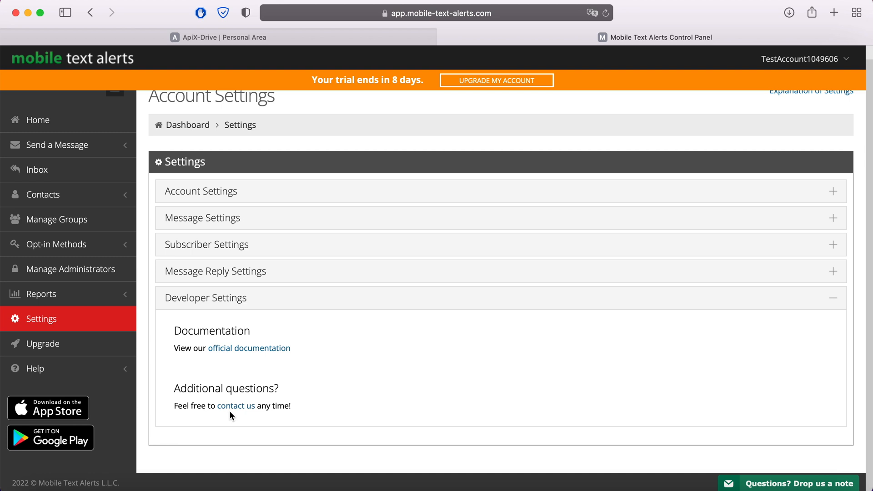
Switch back to ApiX-Drive, paste the Mobile Text Alerts API key into the integration setup and save the account.
click(207, 37)
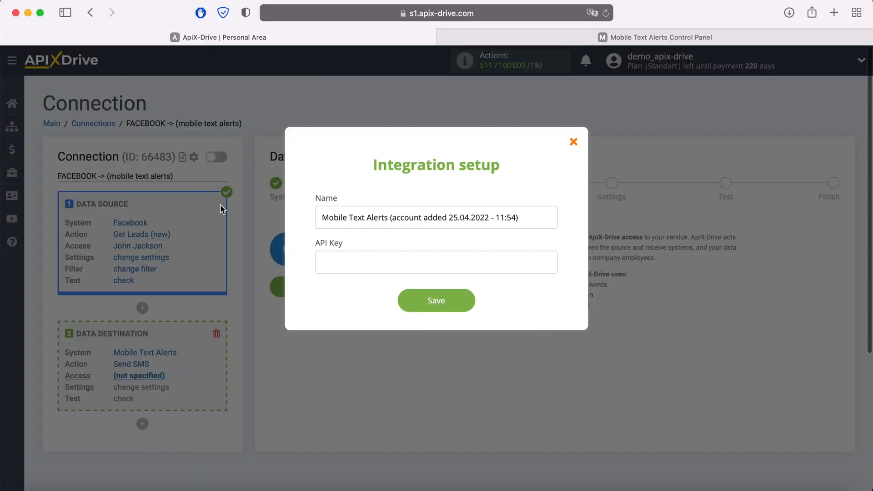
right_click(348, 261)
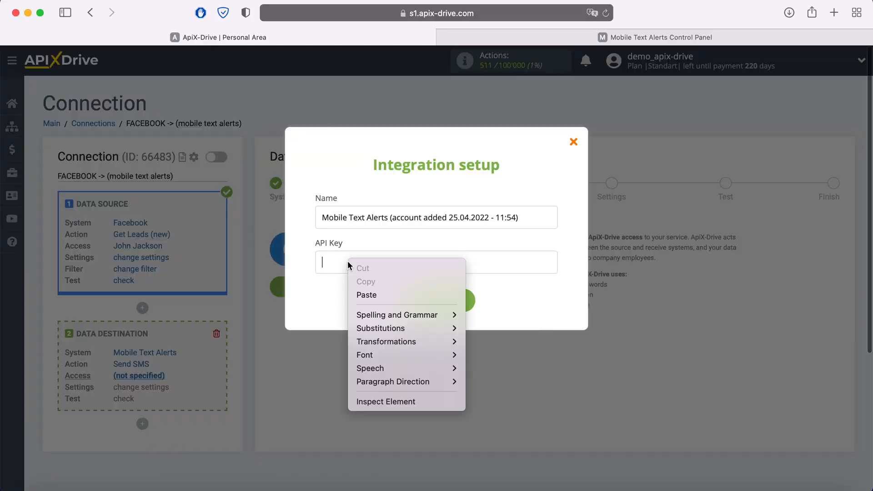
click(372, 289)
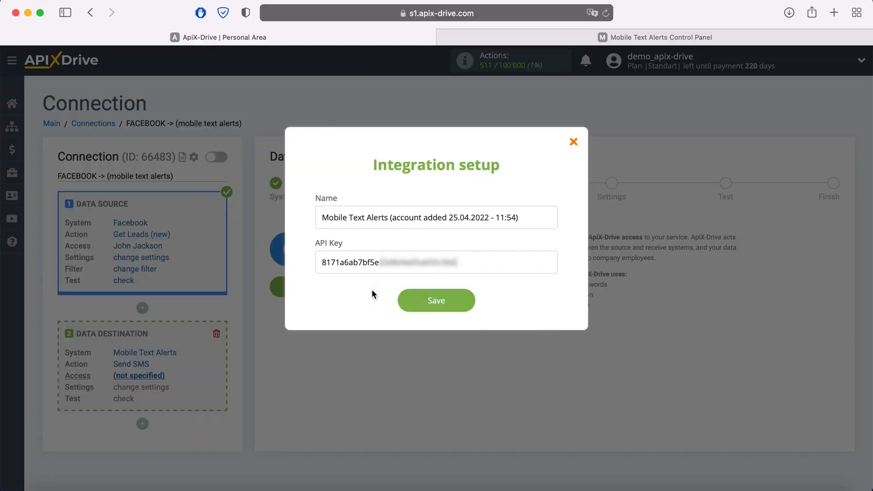
click(466, 300)
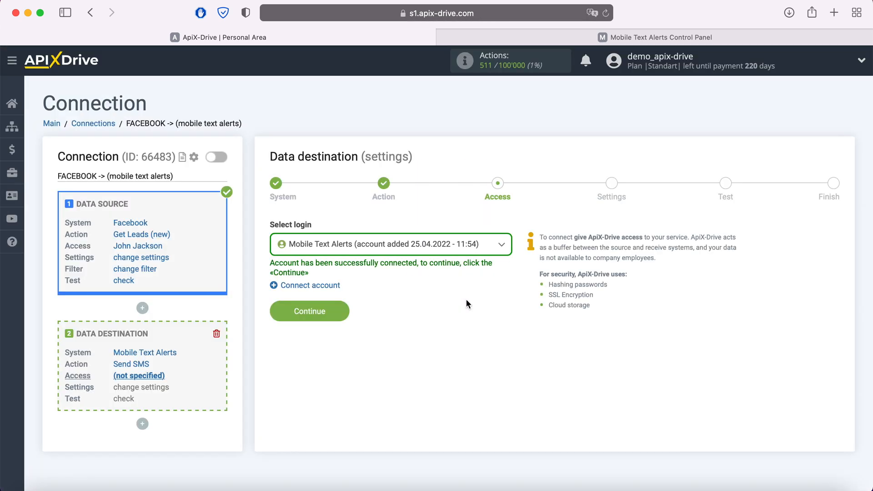
Select the newly connected Mobile Text Alerts account as the destination login and continue to the destination settings.
click(412, 251)
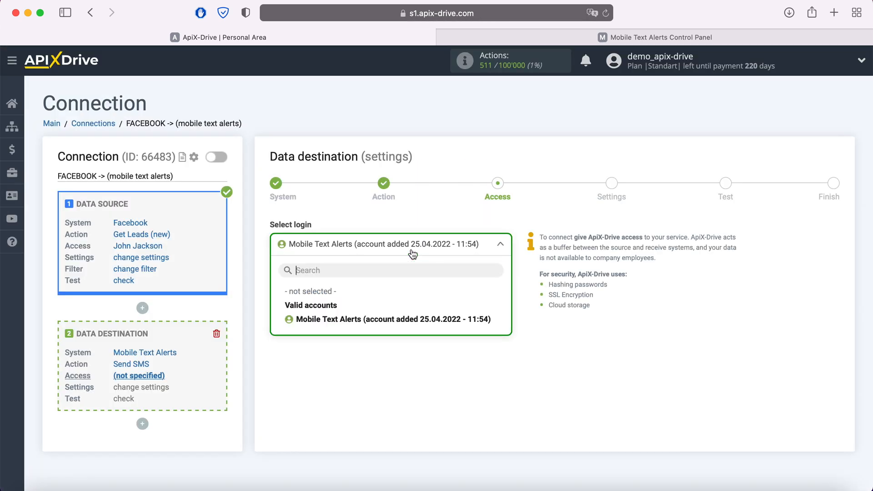
click(406, 320)
click(342, 306)
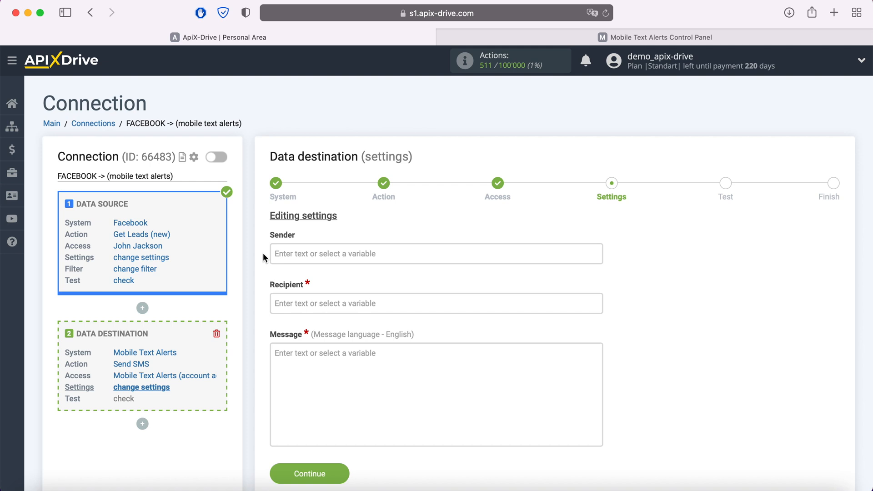
Set the sender of the SMS to "Administrator".
click(282, 253)
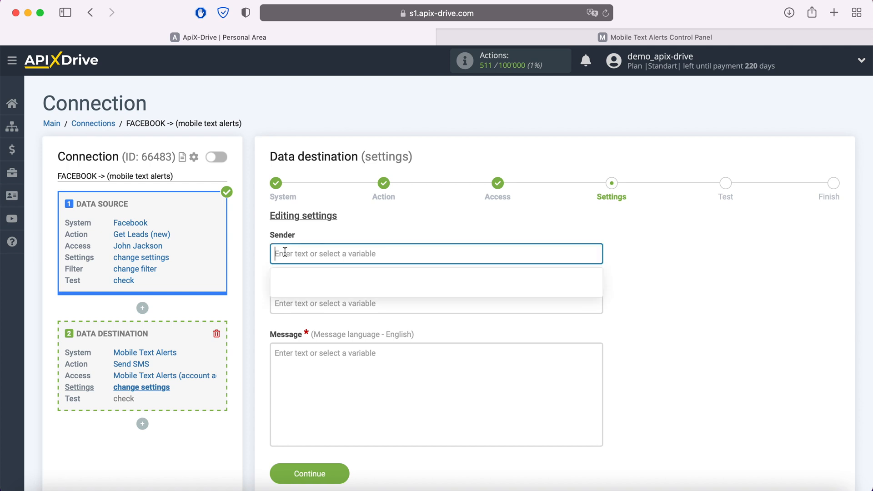
text(Administrator)
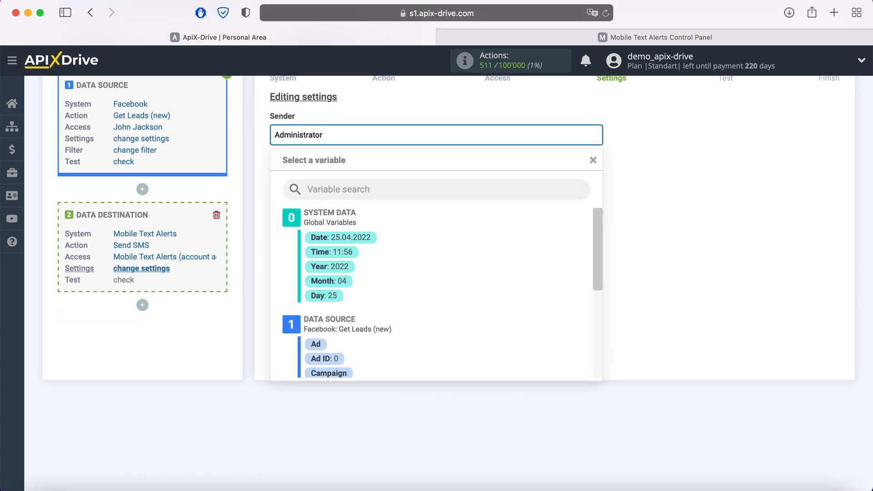
click(252, 260)
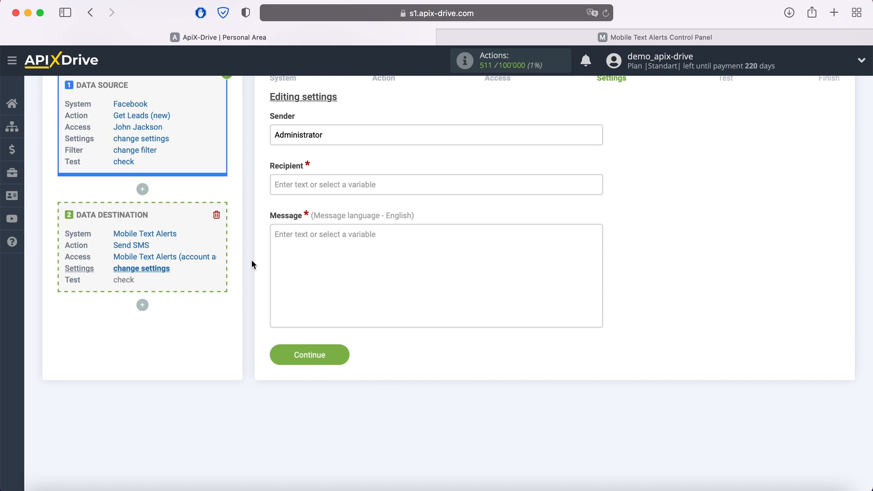
Set the SMS recipient to the Facebook lead variable Custom Field: phone_number.
click(292, 185)
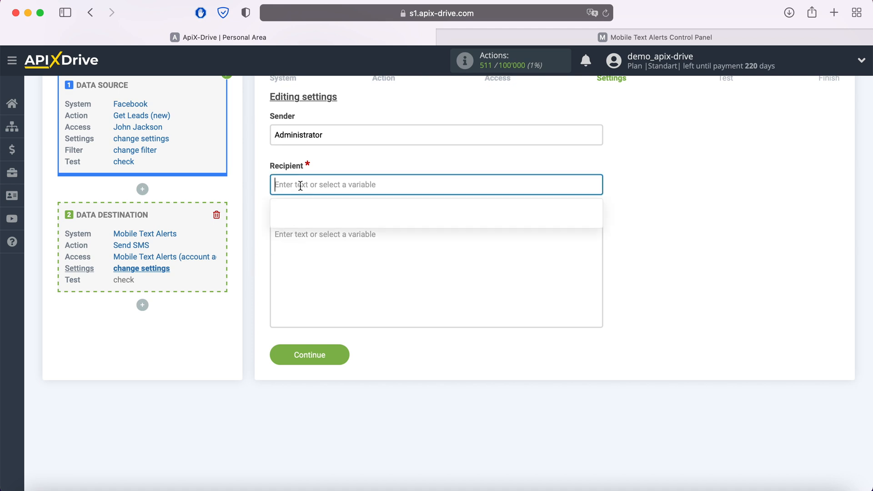
scroll(328, 196, down, 2)
scroll(484, 256, down, 5)
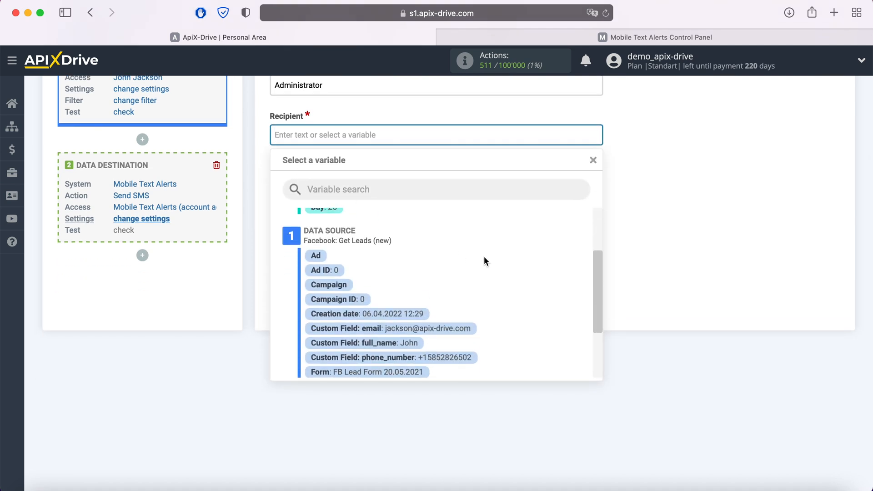
click(469, 333)
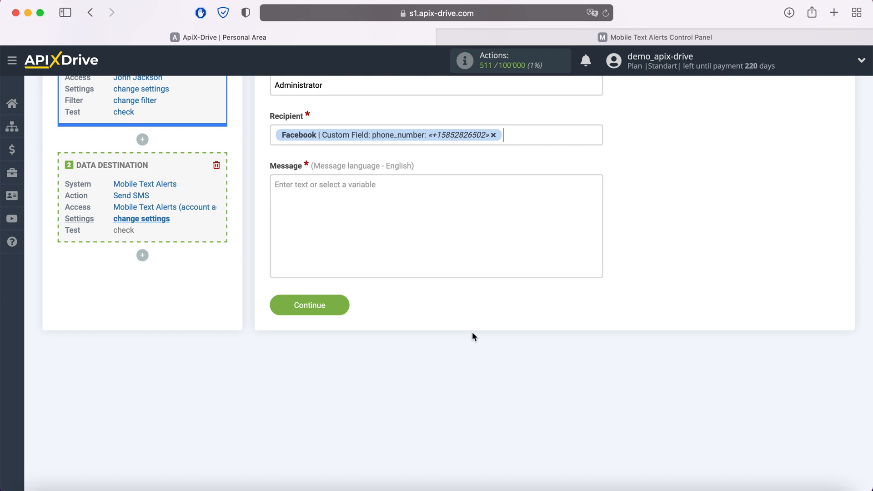
Compose the message "Hi, [full_name variable]! Thank you for your interest in our product. We will contact you shortly!" and continue.
click(325, 198)
text(Hi,)
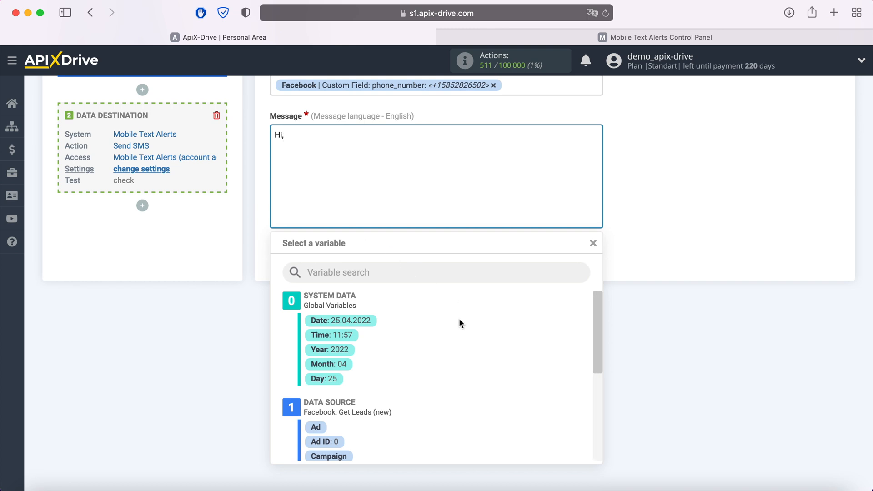
scroll(459, 319, down, 2)
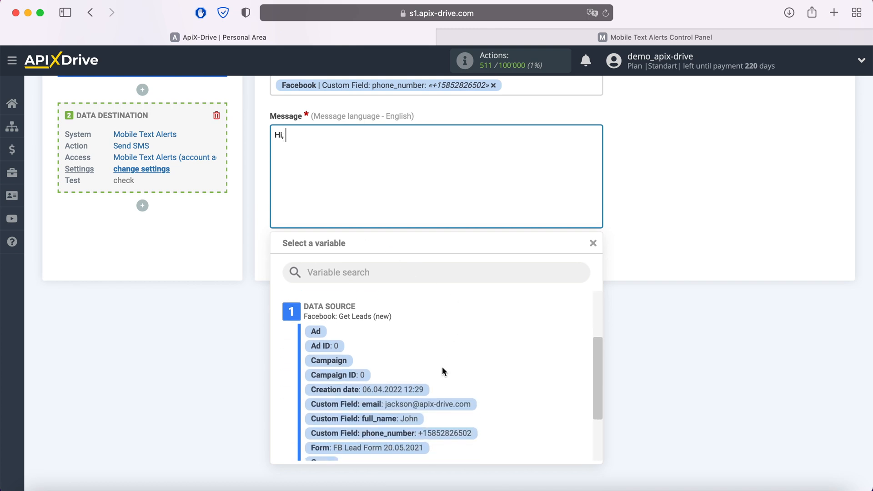
text(,)
click(415, 423)
text(!)
right_click(482, 145)
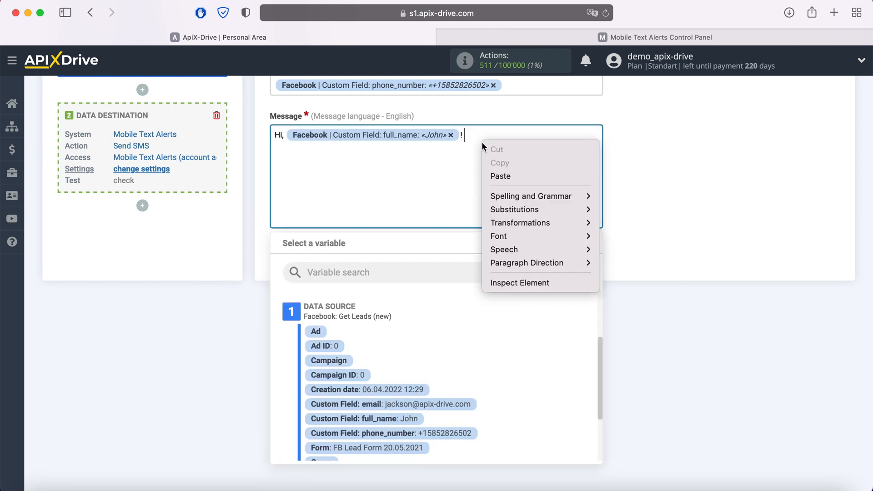
click(492, 176)
scroll(695, 232, up, 4)
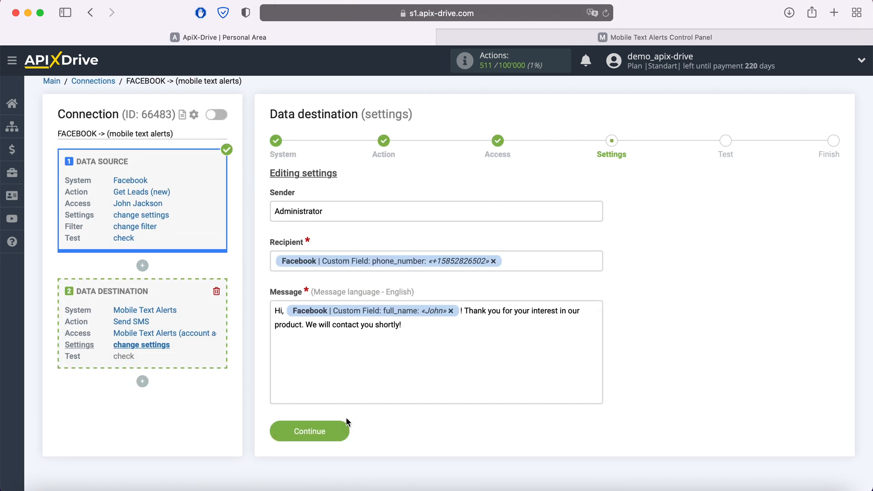
click(339, 430)
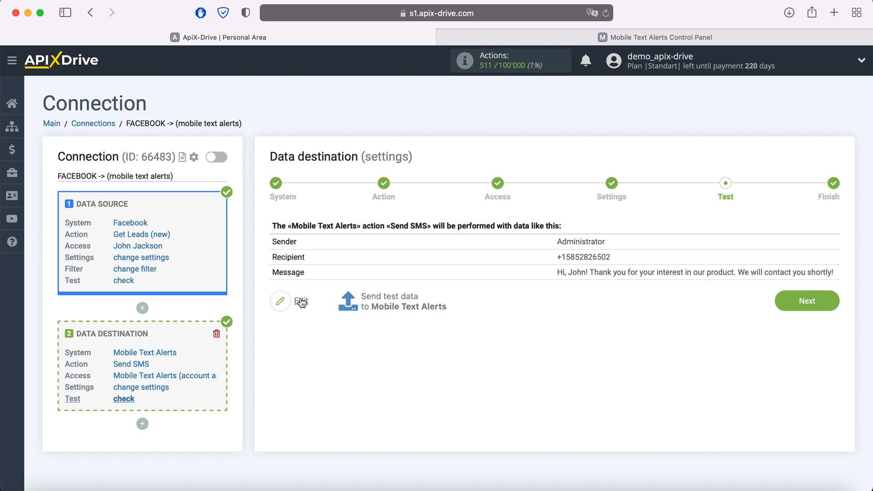
Send test data to Mobile Text Alerts and check for the test SMS in its Sent Message Report.
click(388, 298)
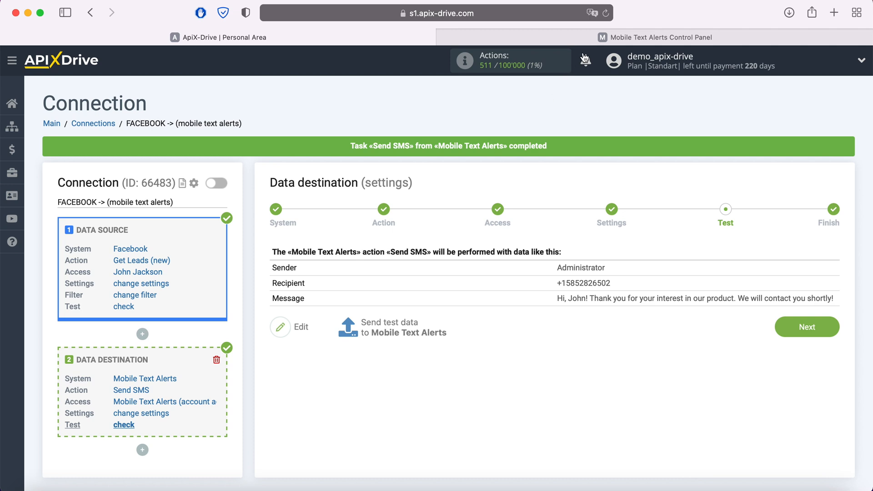
click(655, 38)
scroll(87, 296, down, 3)
scroll(87, 300, down, 2)
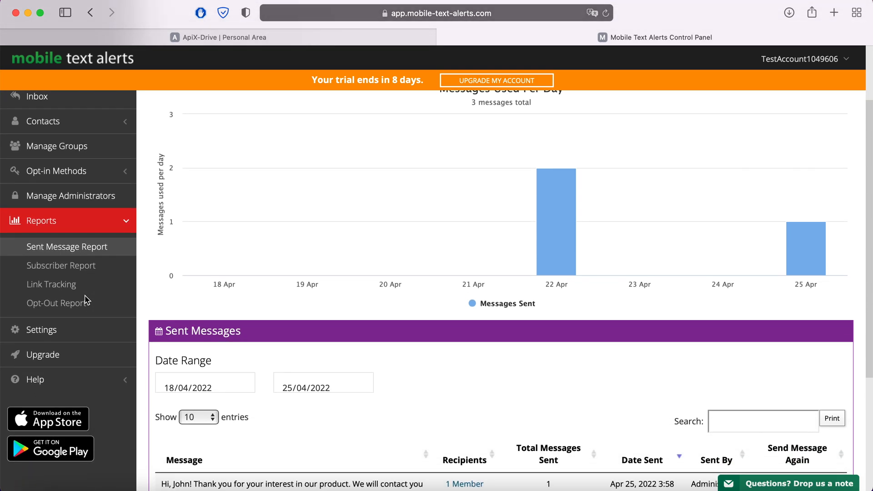
scroll(86, 300, down, 2)
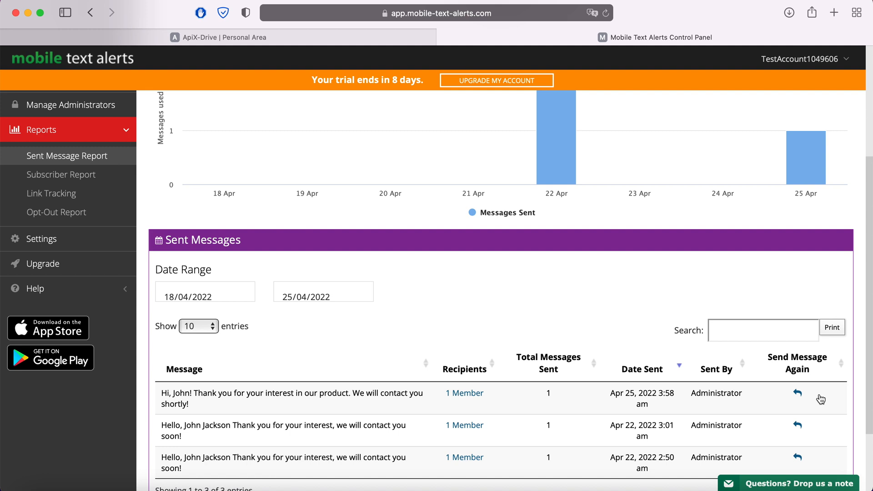
Return to ApiX-Drive, finish the data destination setup and enable automatic updates for the connection.
click(196, 37)
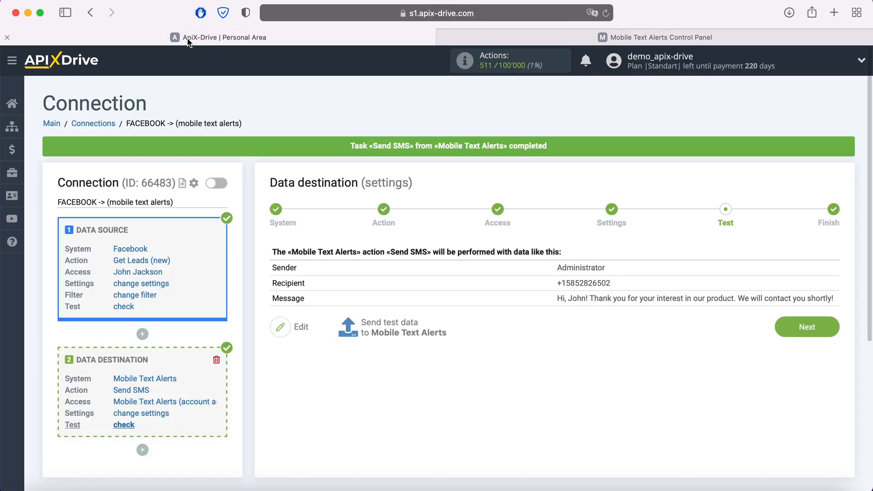
click(835, 323)
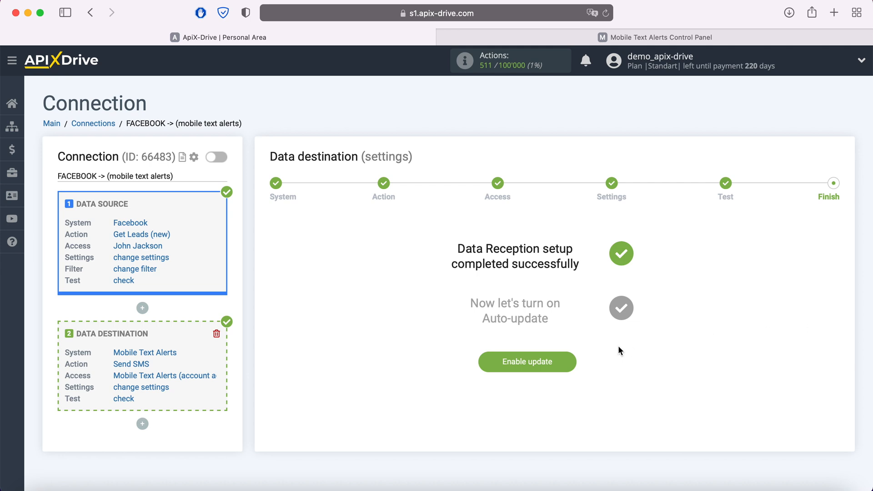
click(563, 359)
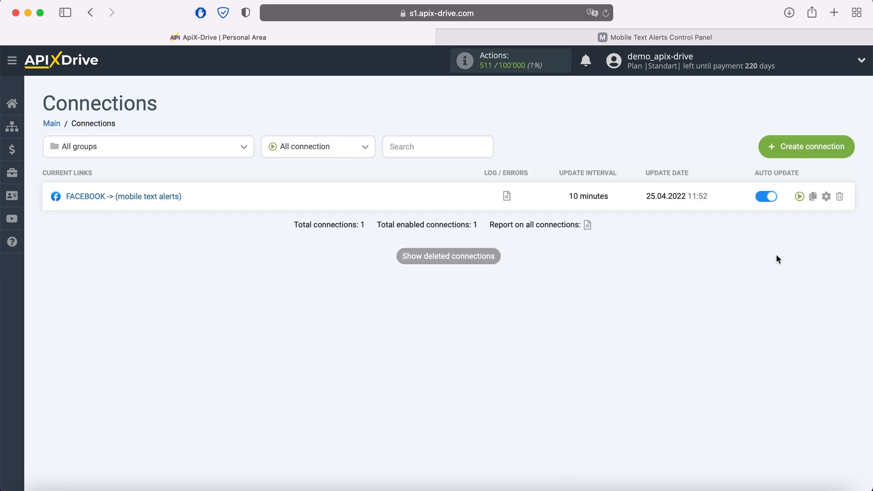
Set the update interval of the Facebook to Mobile Text Alerts connection to 5 minutes and save it.
click(827, 196)
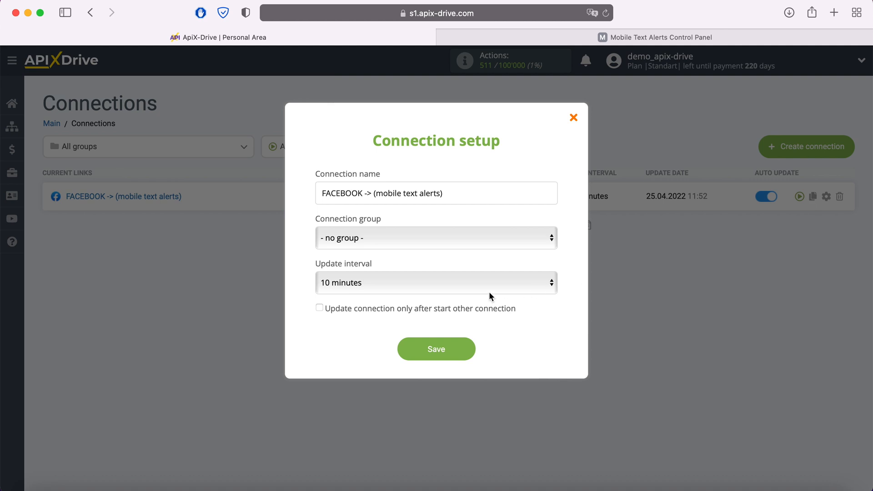
click(488, 291)
click(456, 266)
click(468, 347)
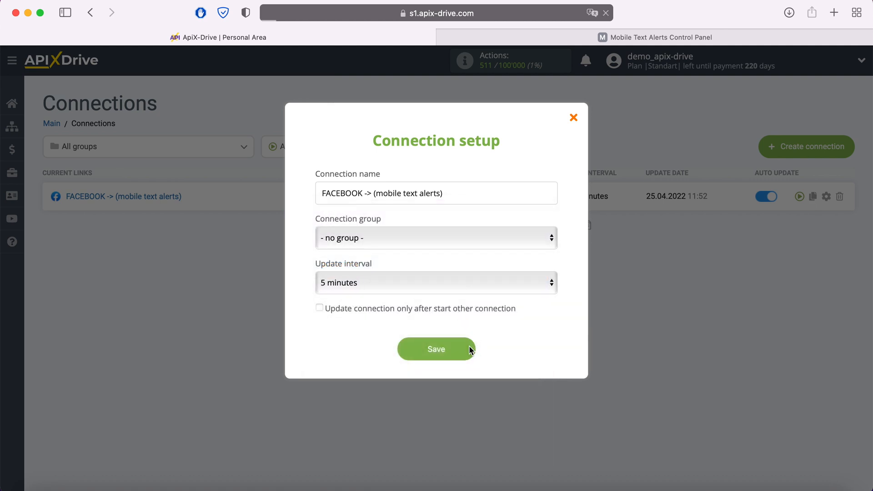